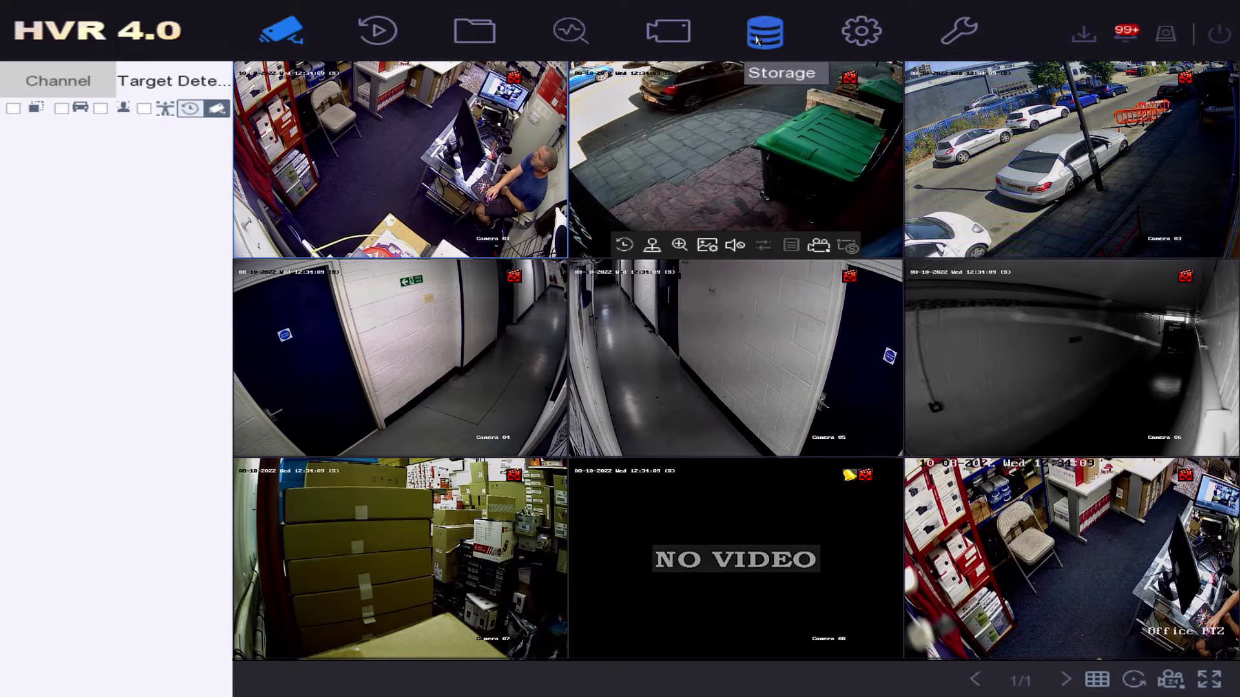
# - Go from live view to Settings > Network > Advanced, landing on the Email tab
pyautogui.click(862, 31)
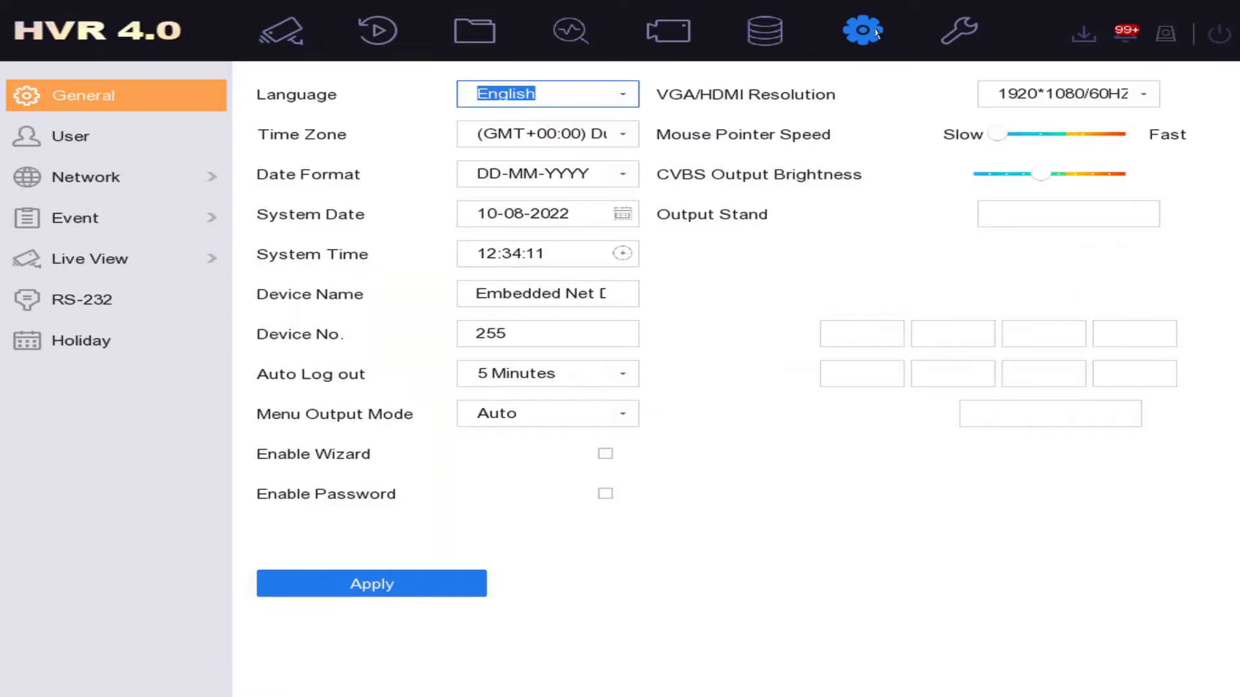
pyautogui.click(85, 176)
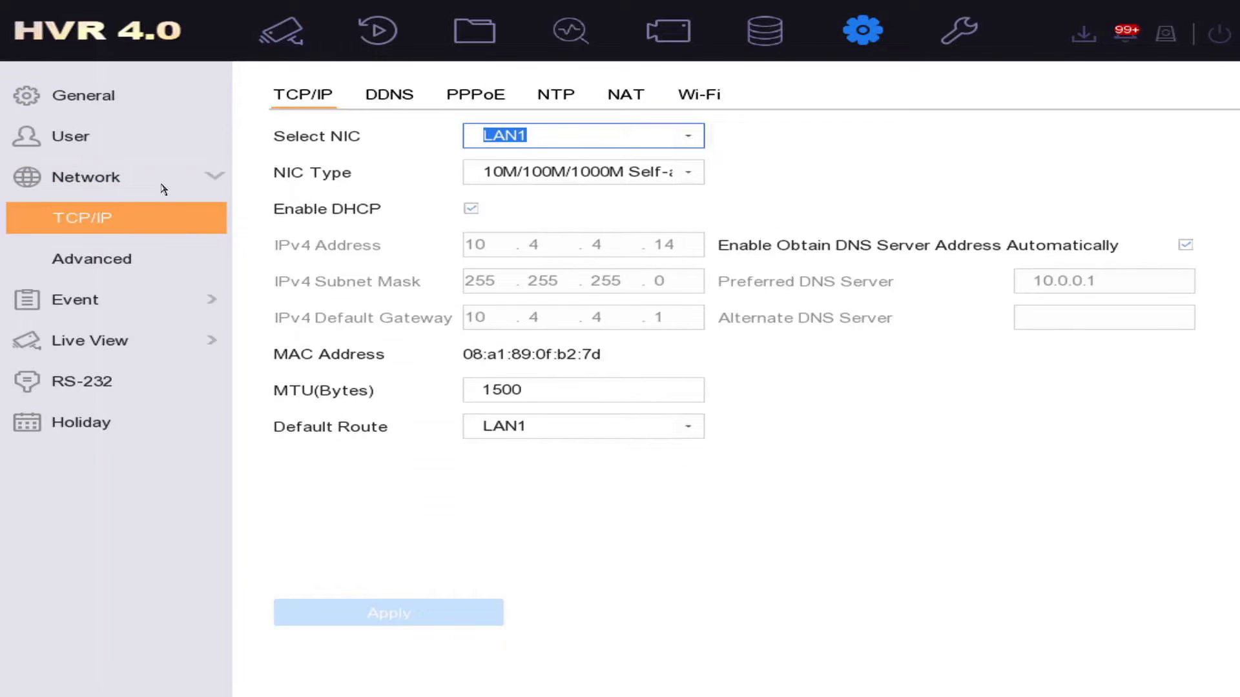
pyautogui.click(172, 259)
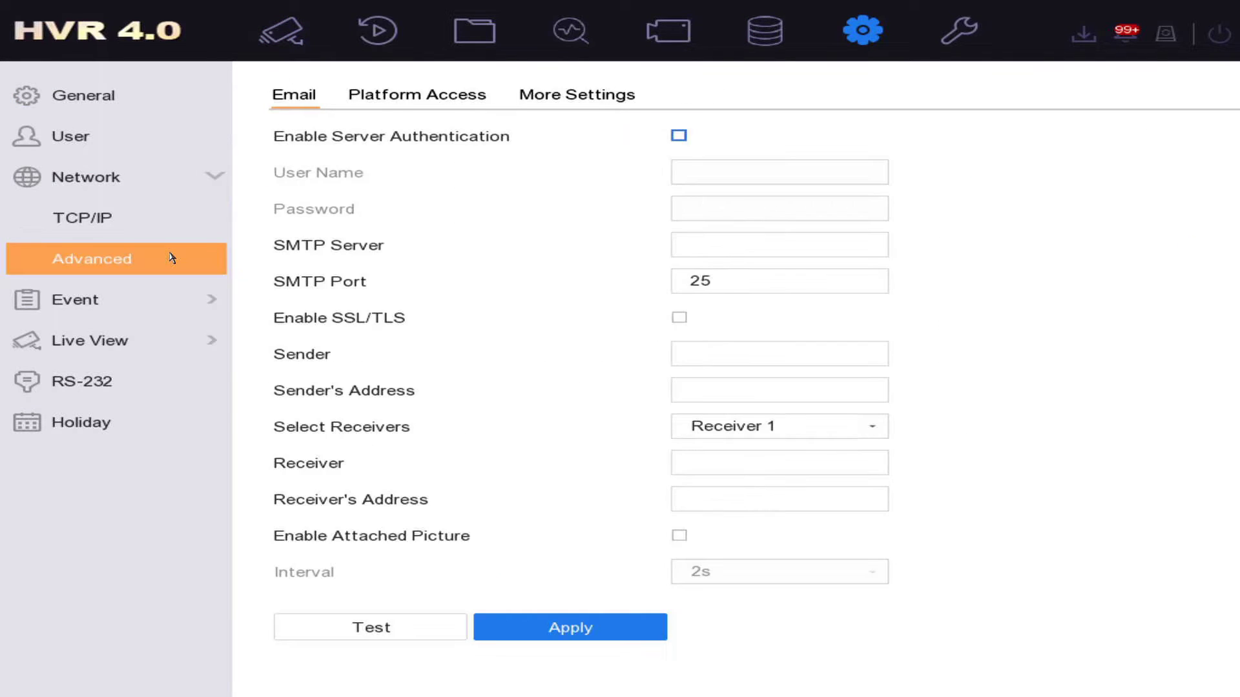
# - Switch to the Platform Access tab to view the linked Hik-Connect settings
pyautogui.click(408, 97)
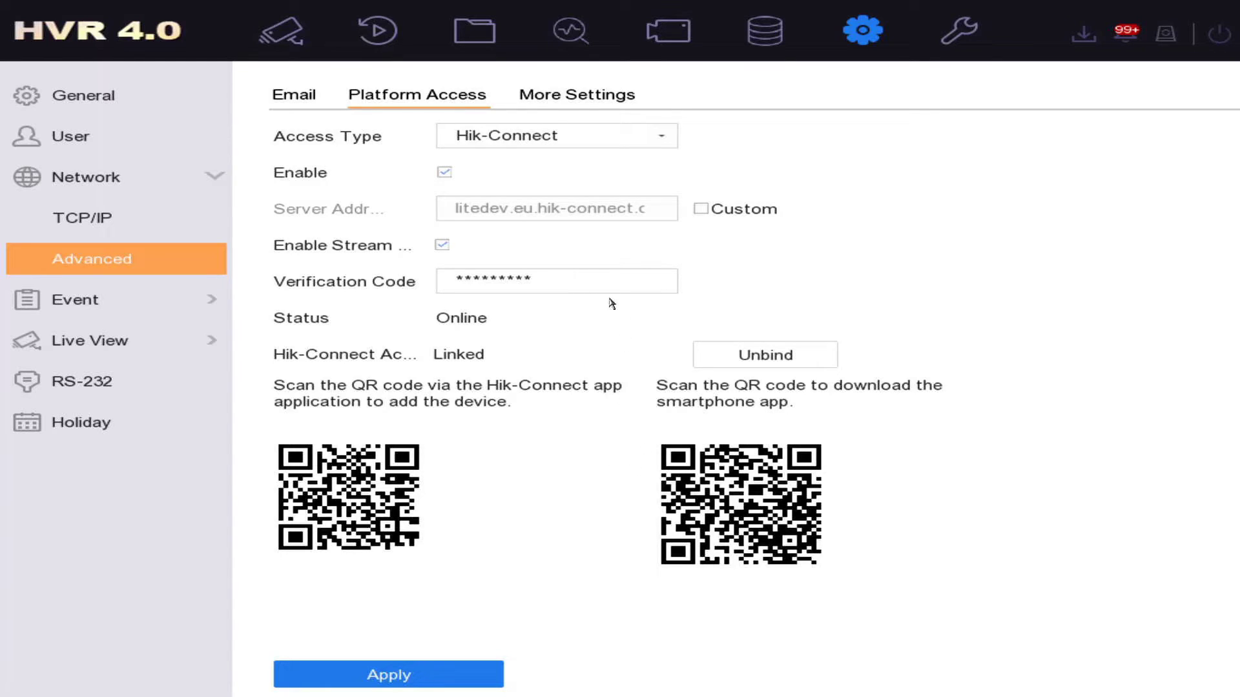
pyautogui.click(581, 281)
pyautogui.click(645, 282)
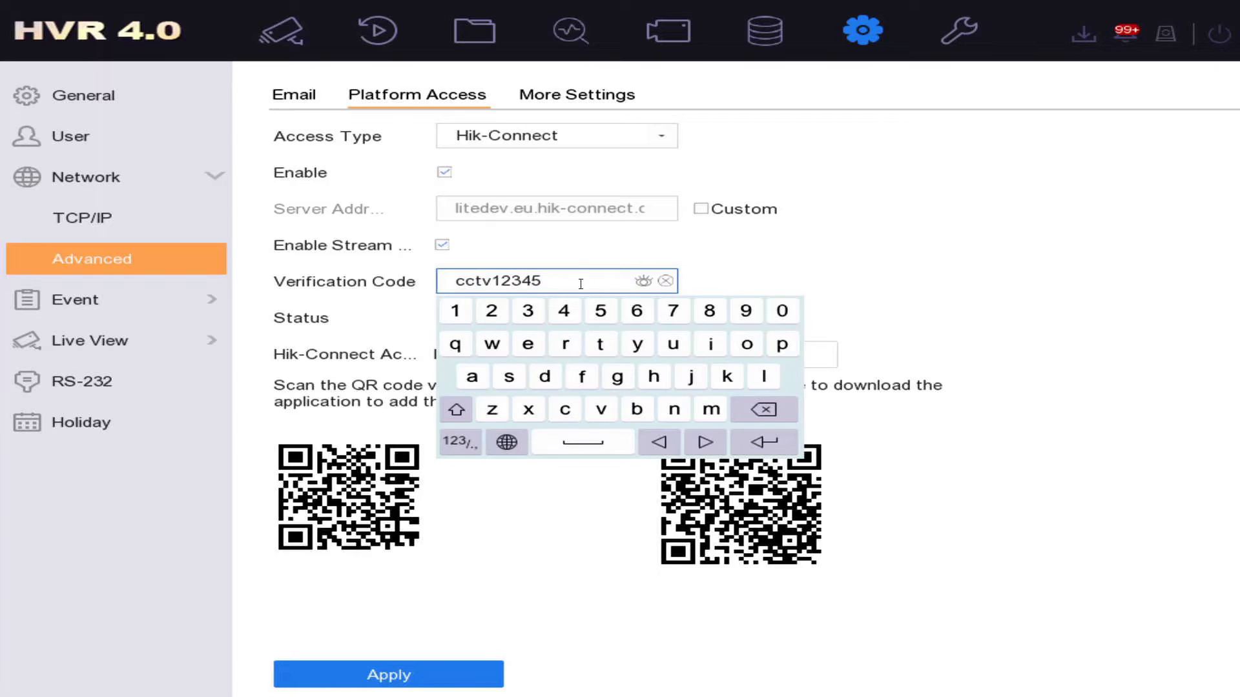
pyautogui.moveTo(570, 281); pyautogui.dragTo(424, 290)
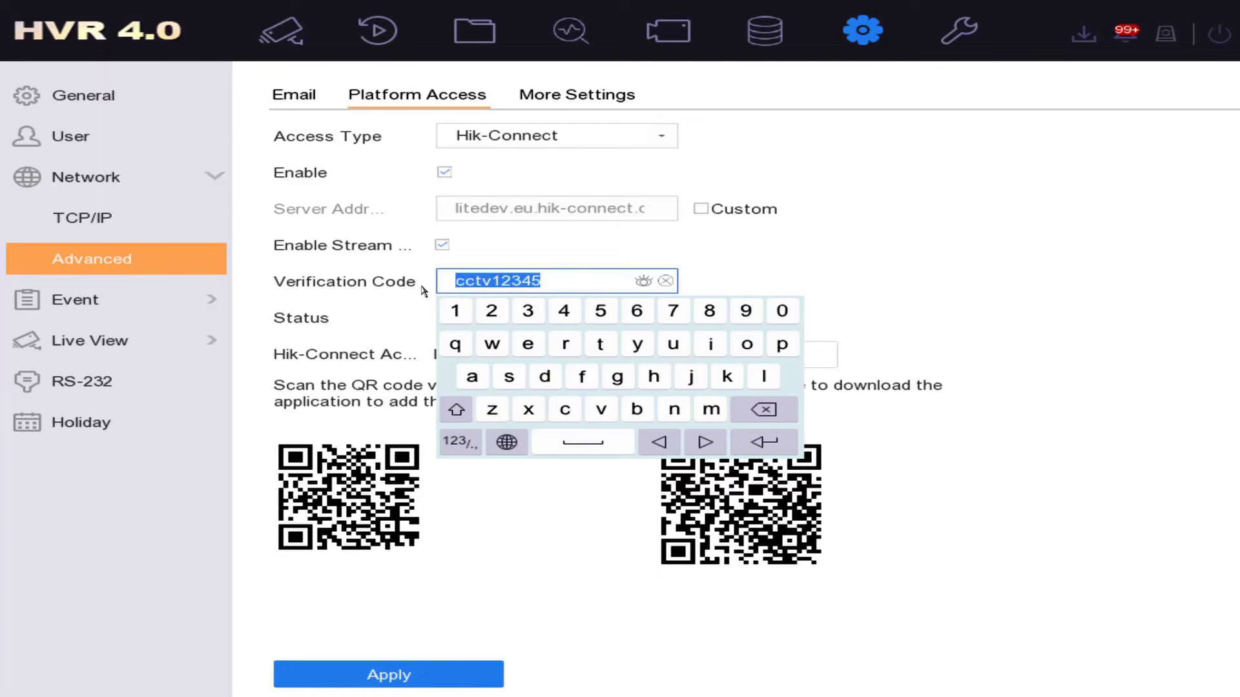
pyautogui.click(455, 310)
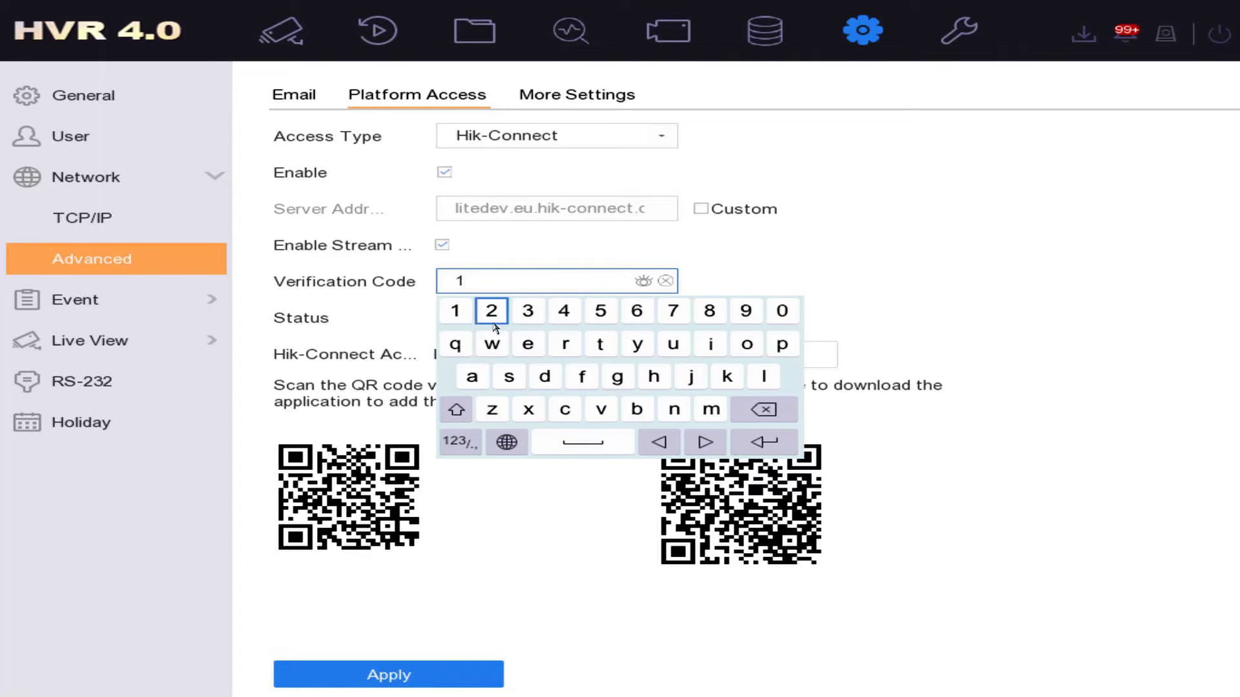
pyautogui.click(528, 311)
pyautogui.click(472, 376)
pyautogui.click(637, 409)
pyautogui.click(564, 409)
pyautogui.click(523, 543)
pyautogui.click(451, 674)
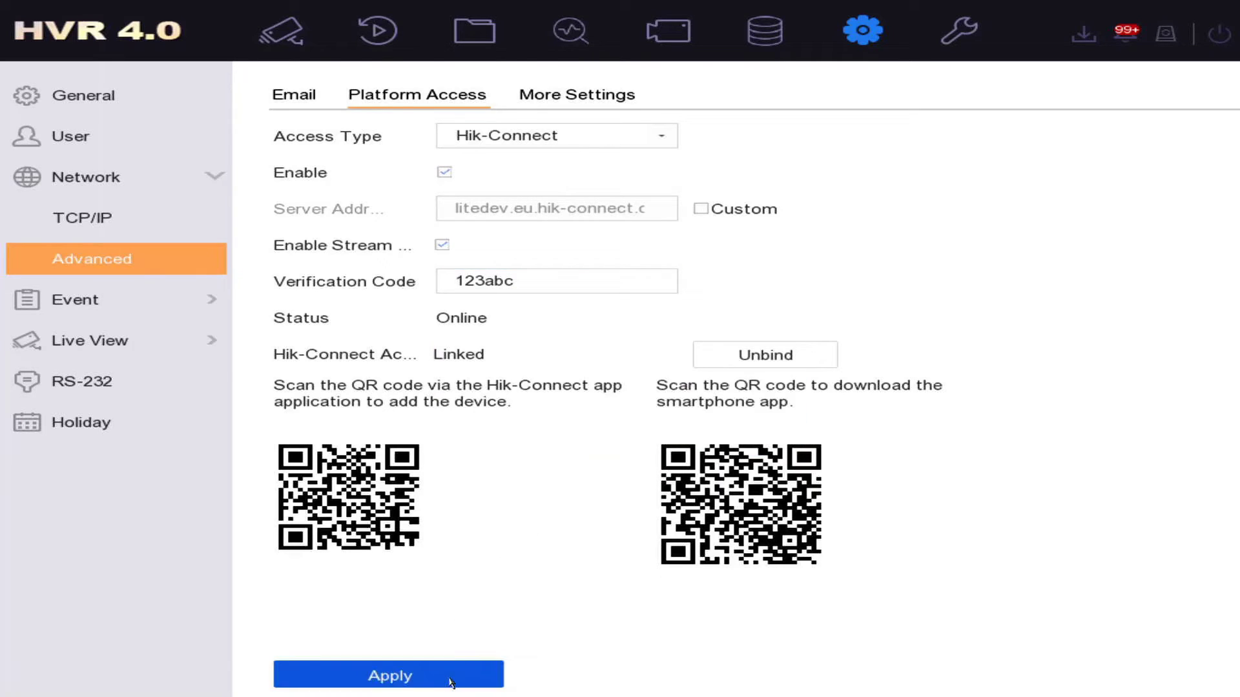